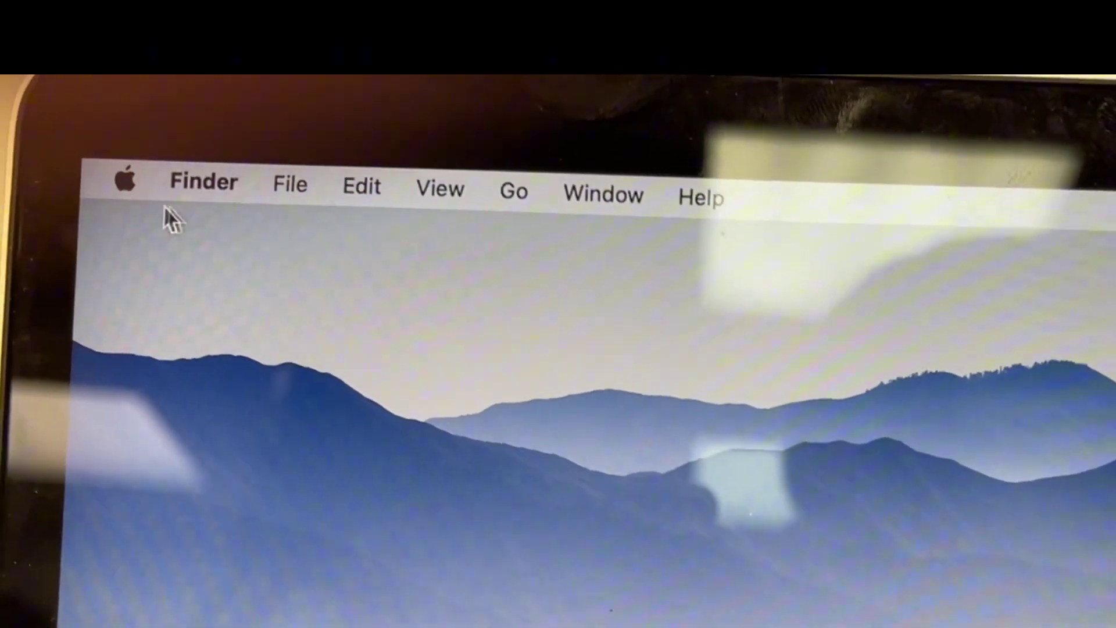
Step: Launch System Settings from the Apple menu
{"action": "left_click", "coordinate": [119, 177]}
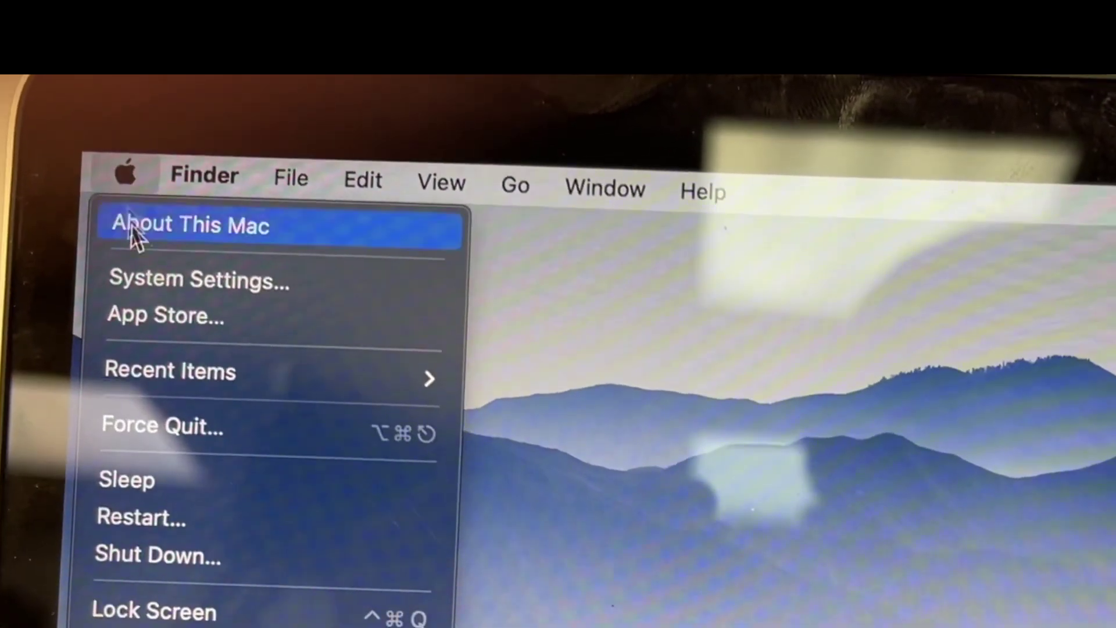
{"action": "left_click", "coordinate": [174, 275]}
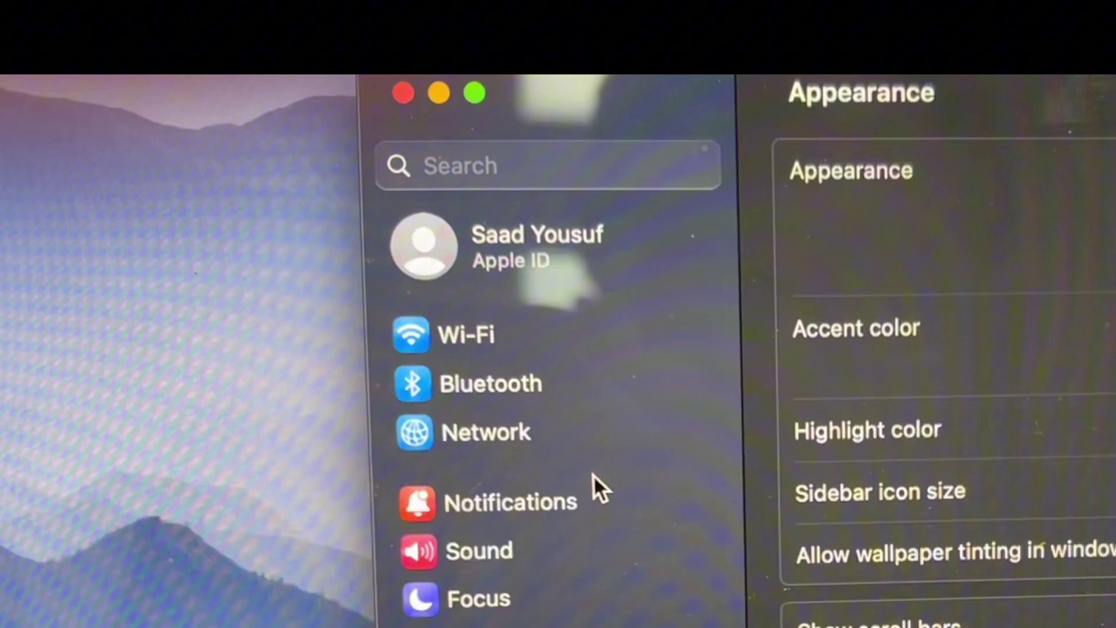
{"action": "scroll", "coordinate": [594, 475], "scroll_direction": "down", "scroll_amount": 3}
{"action": "scroll", "coordinate": [557, 450], "scroll_direction": "down", "scroll_amount": 3}
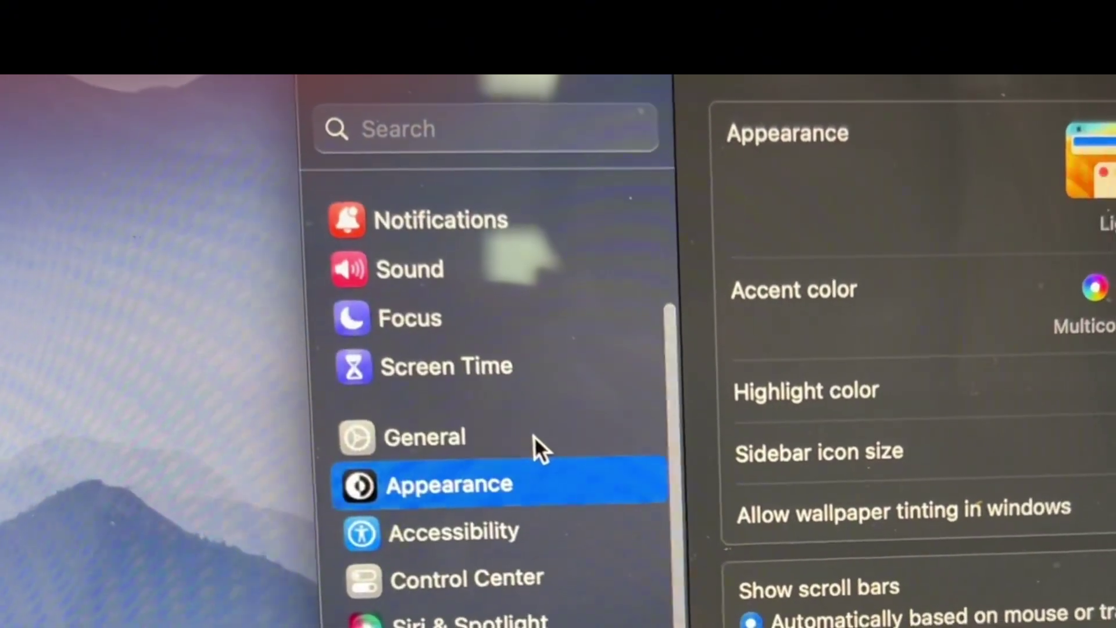
{"action": "scroll", "coordinate": [534, 444], "scroll_direction": "down", "scroll_amount": 5}
{"action": "scroll", "coordinate": [520, 432], "scroll_direction": "down", "scroll_amount": 8}
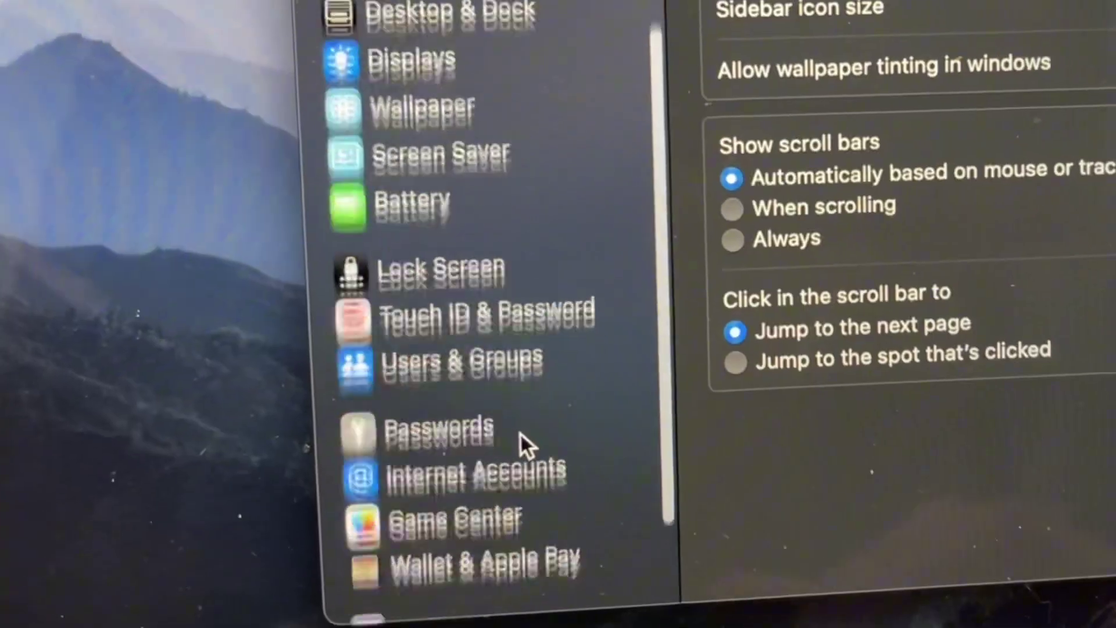
{"action": "scroll", "coordinate": [517, 429], "scroll_direction": "down", "scroll_amount": 4}
Step: Open the Keyboard pane and the Input Sources editor, which lists only U.S
{"action": "left_click", "coordinate": [482, 499]}
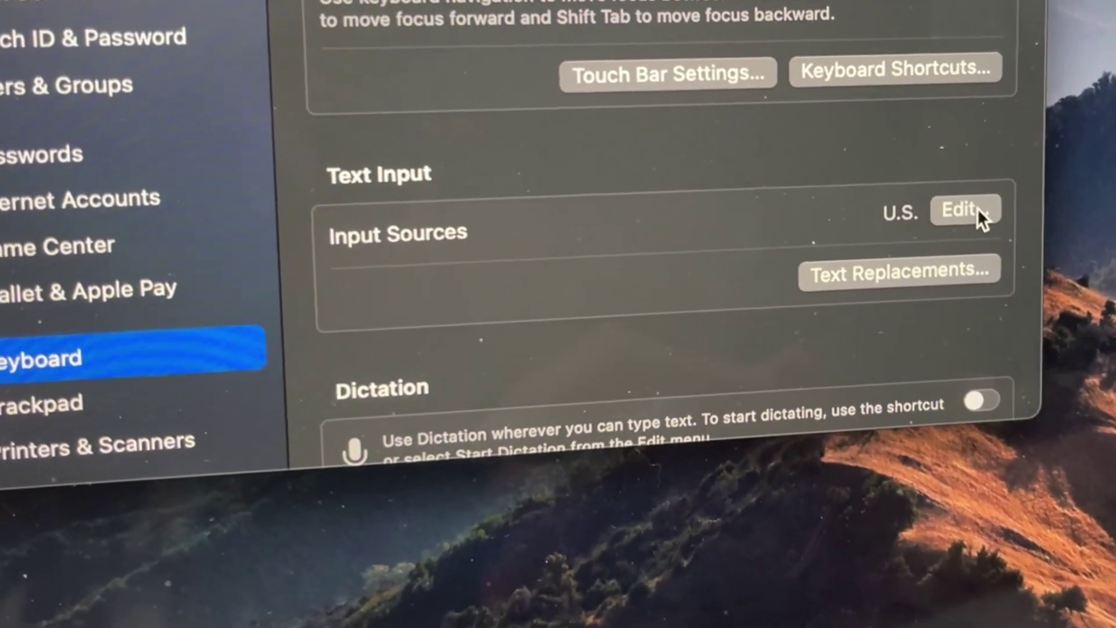
{"action": "left_click", "coordinate": [977, 212]}
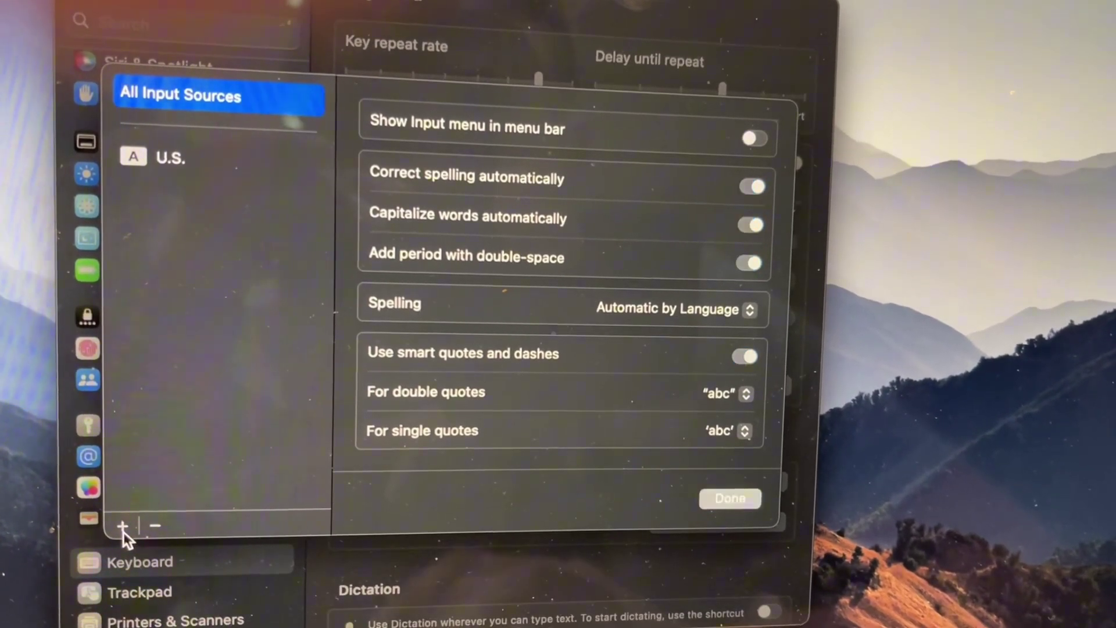
Step: Compare the Arabic PC, AZERTY and QWERTY layouts, then add Arabic – PC
{"action": "left_click", "coordinate": [122, 527]}
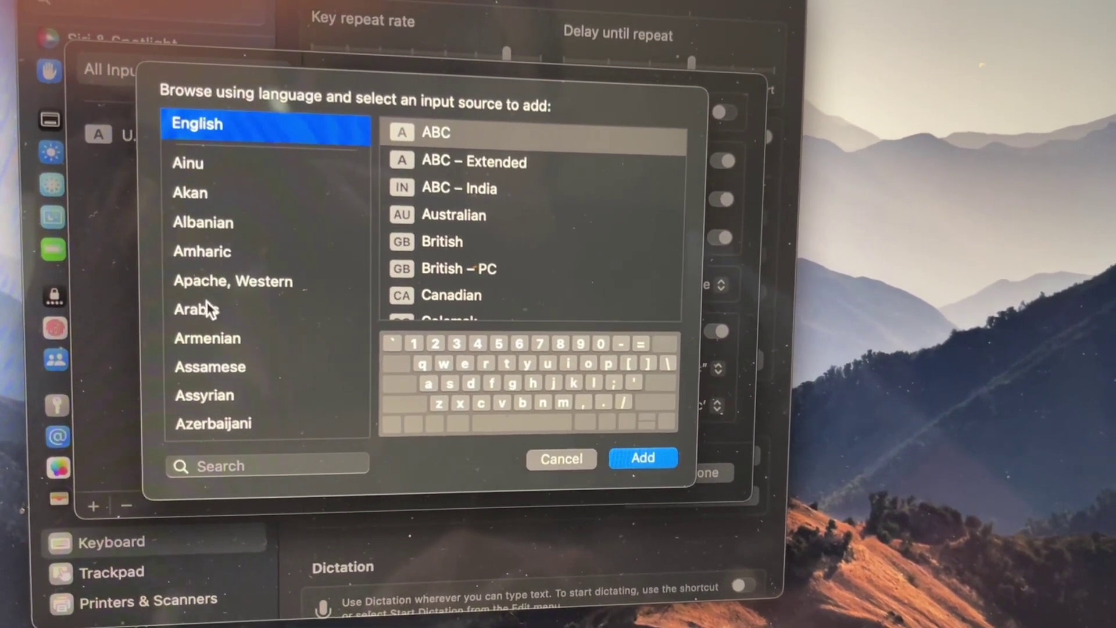
{"action": "left_click", "coordinate": [207, 309]}
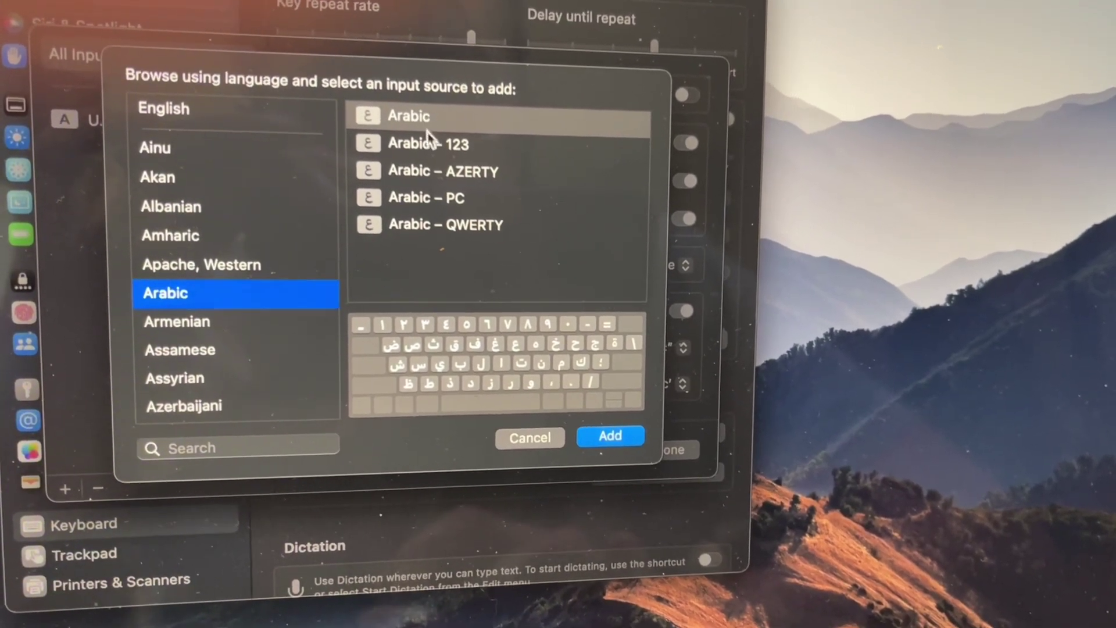
{"action": "left_click", "coordinate": [427, 202]}
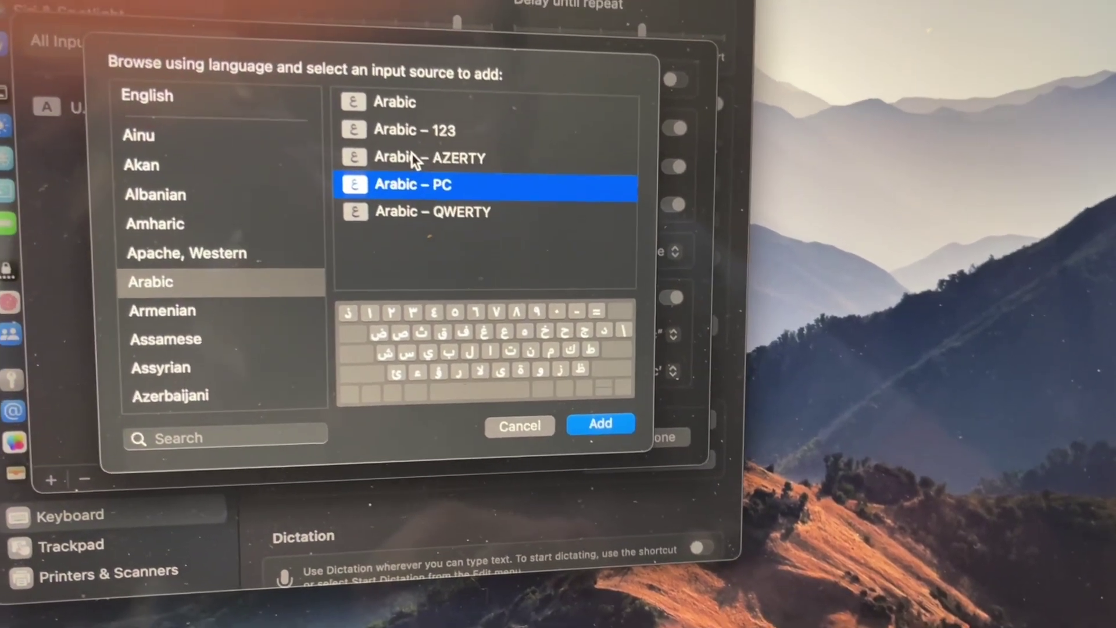
{"action": "left_click", "coordinate": [428, 173]}
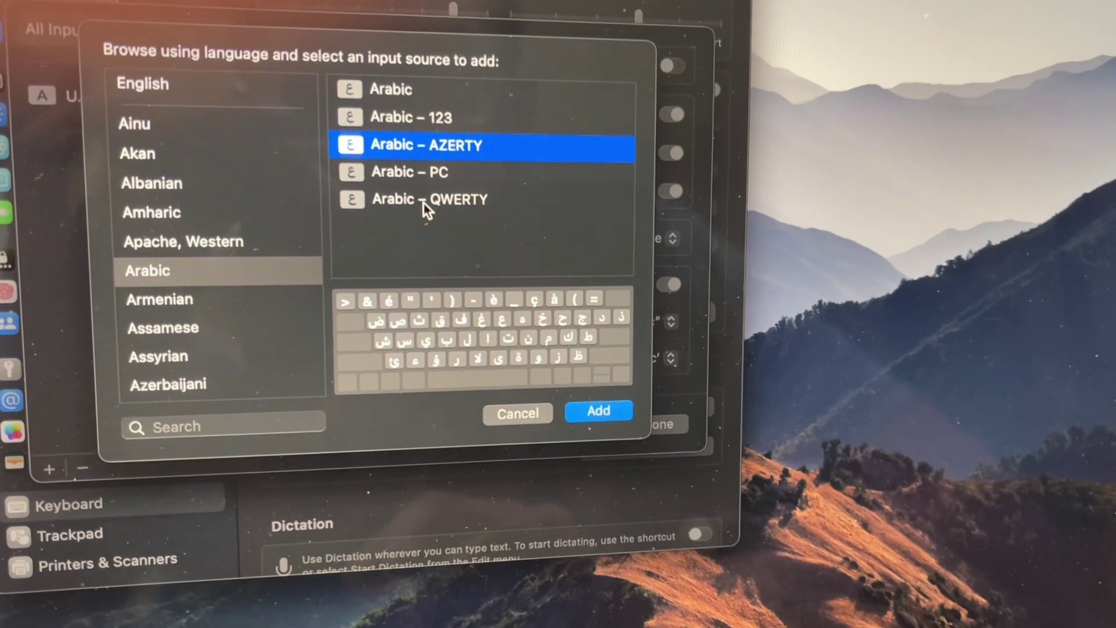
{"action": "left_click", "coordinate": [424, 202]}
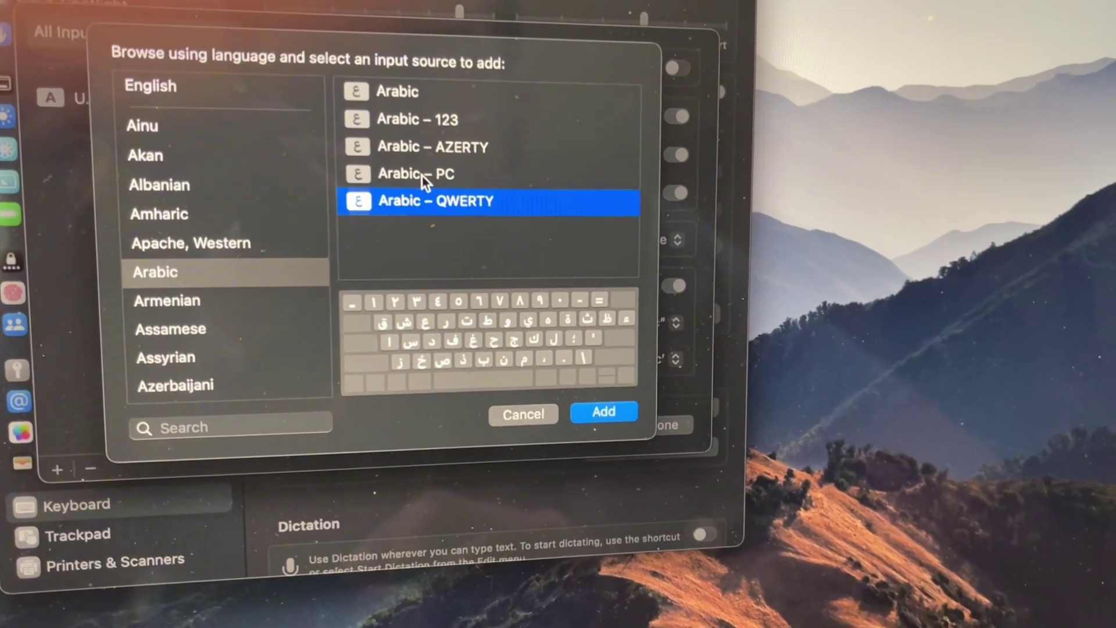
{"action": "left_click", "coordinate": [428, 179]}
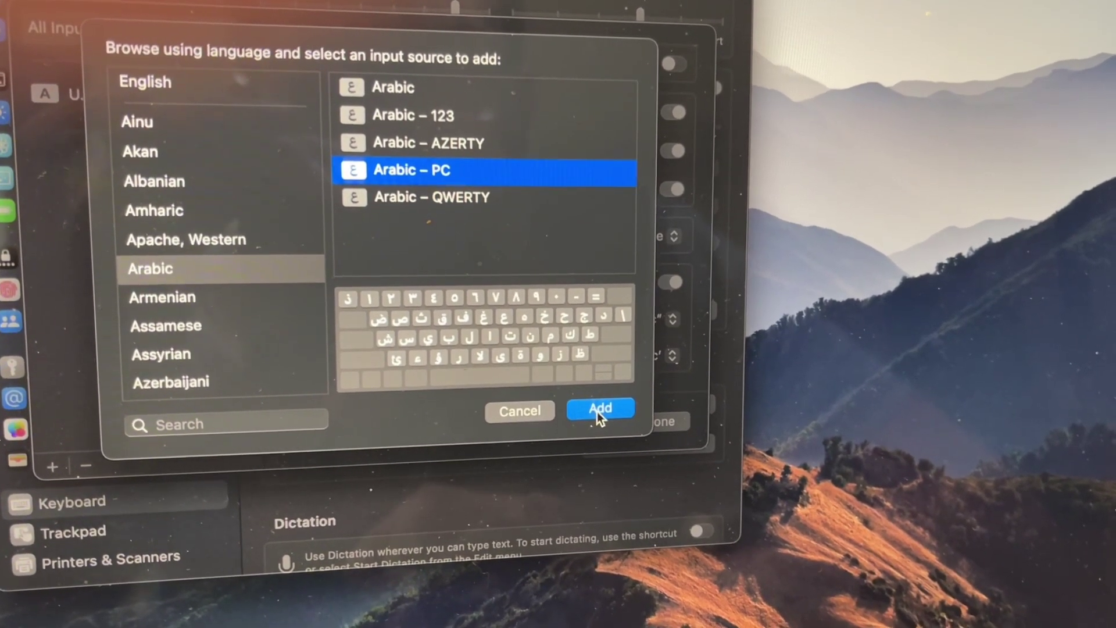
{"action": "left_click", "coordinate": [600, 410]}
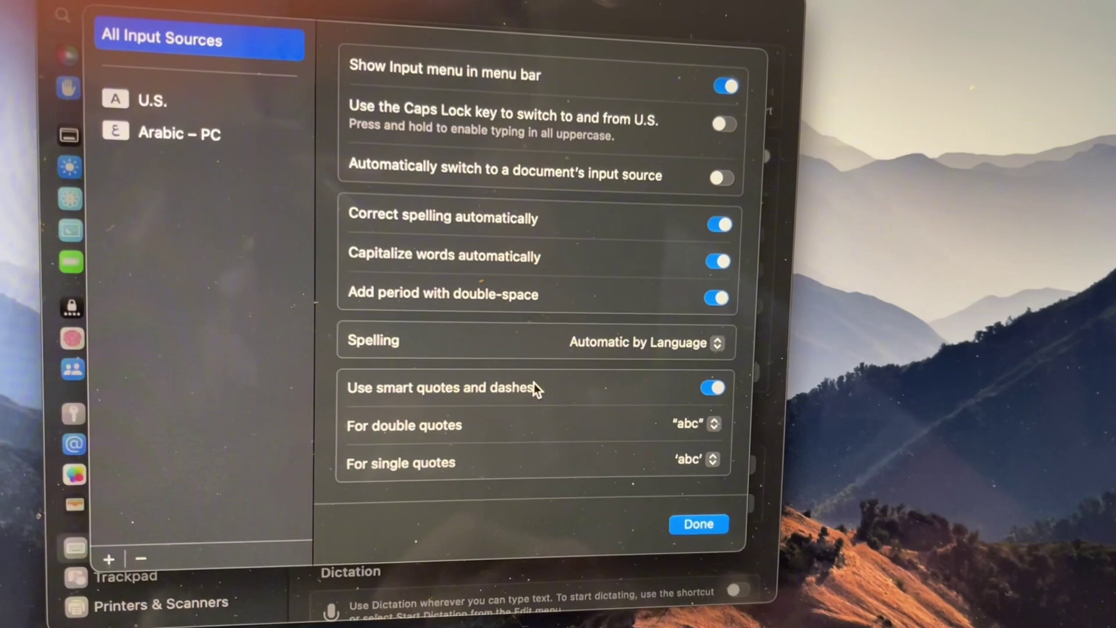
Step: Close the Input Sources sheet with U.S. and Arabic – PC configured
{"action": "left_click", "coordinate": [711, 522]}
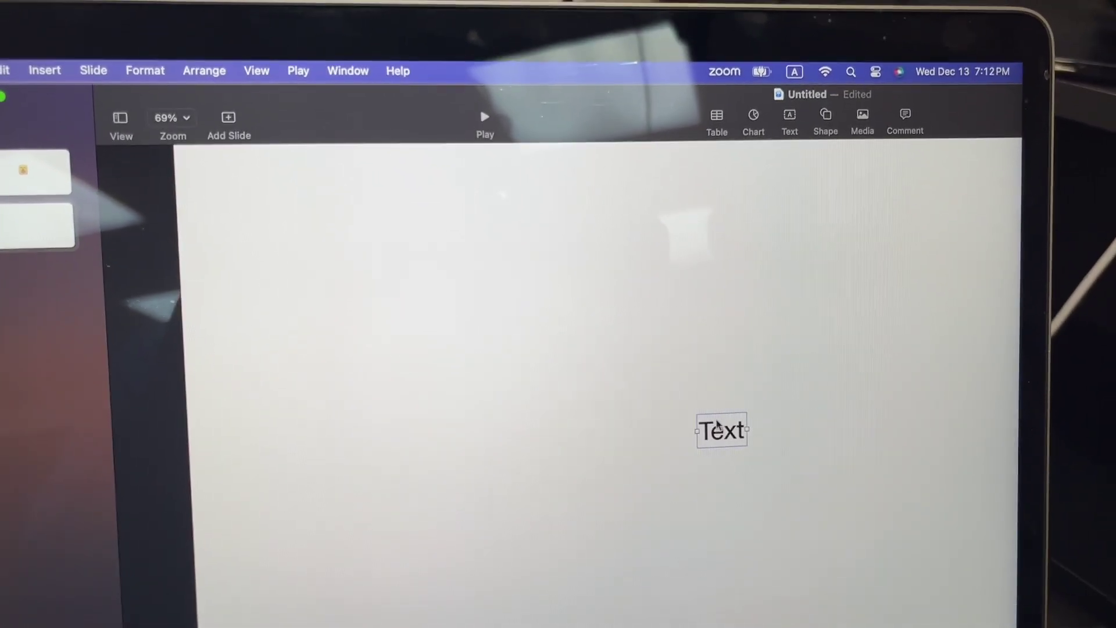
Step: Type 'Saad' in the slide's text box, then switch the input source to Arabic – PC
{"action": "double_click", "coordinate": [720, 430]}
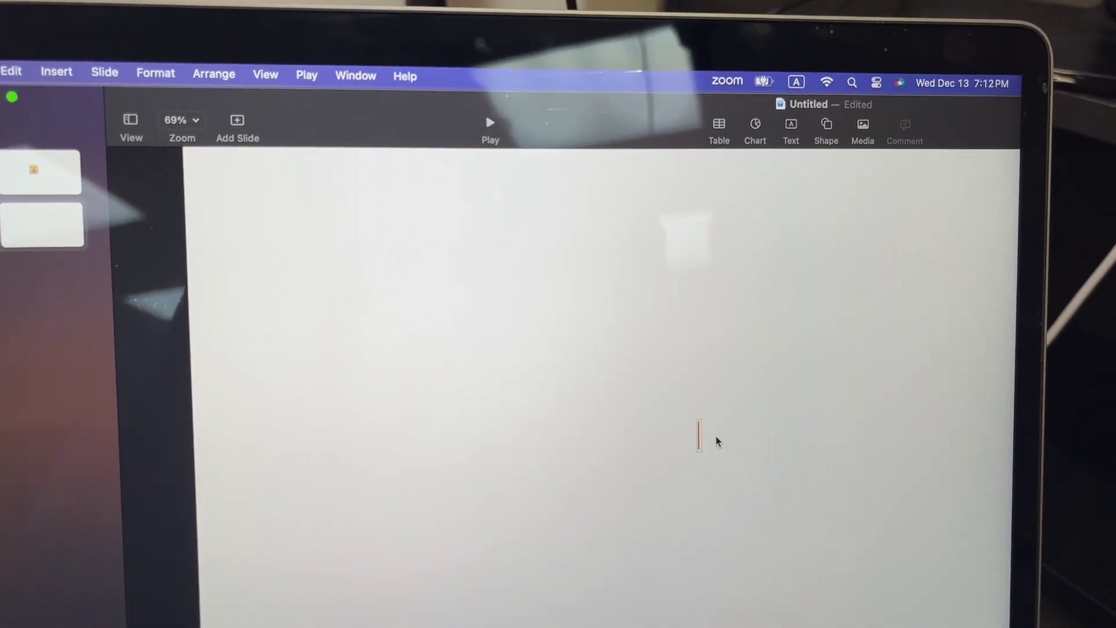
{"action": "type", "text": "S"}
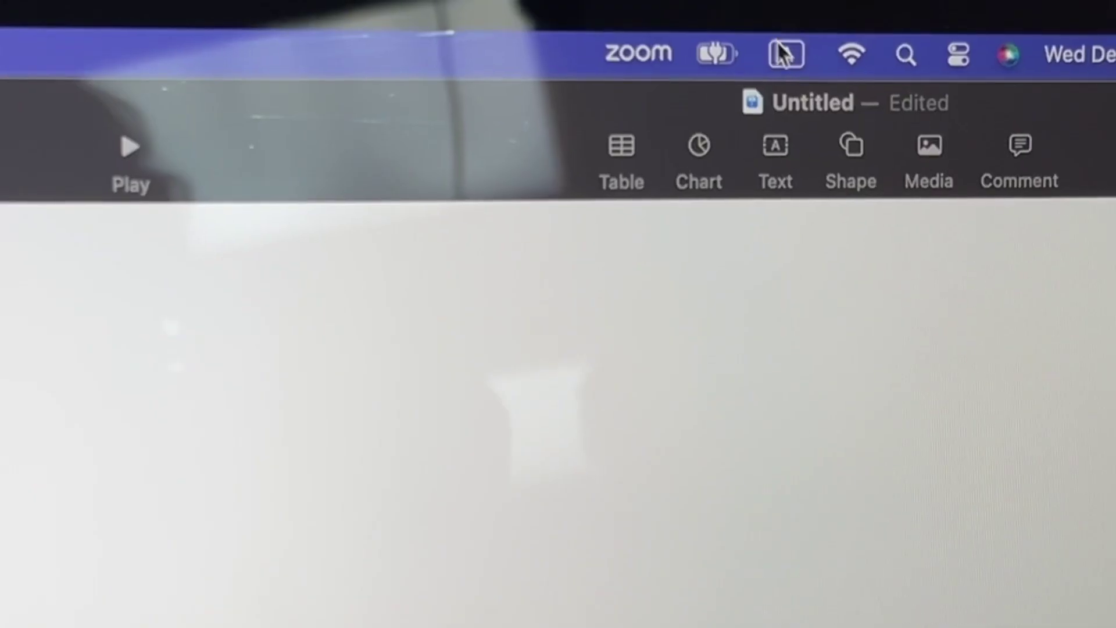
{"action": "left_click", "coordinate": [788, 52]}
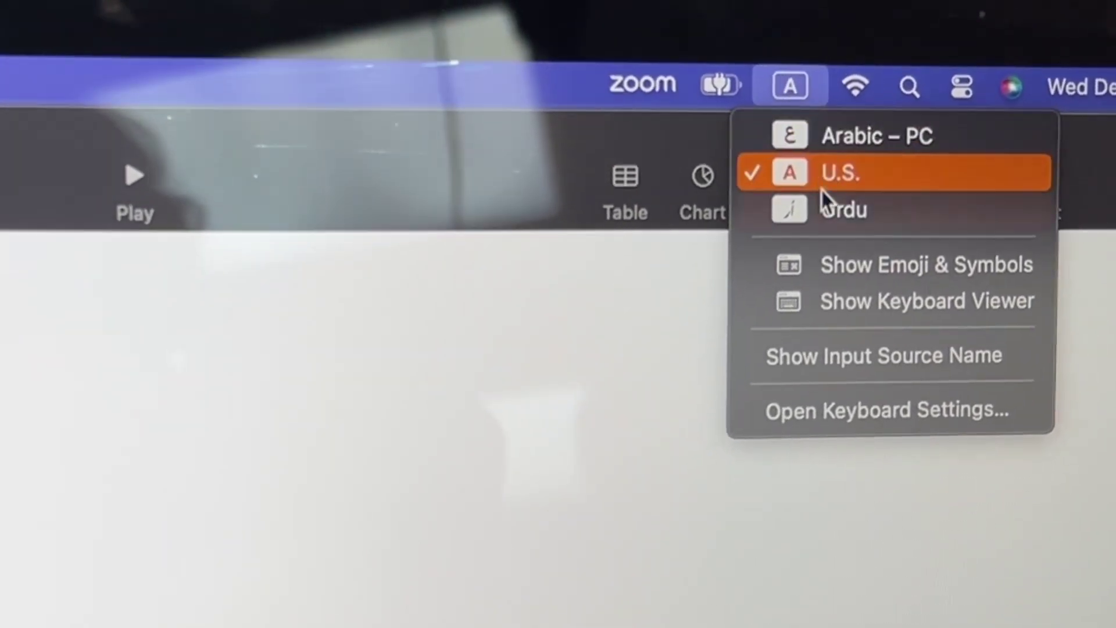
{"action": "left_click", "coordinate": [837, 134]}
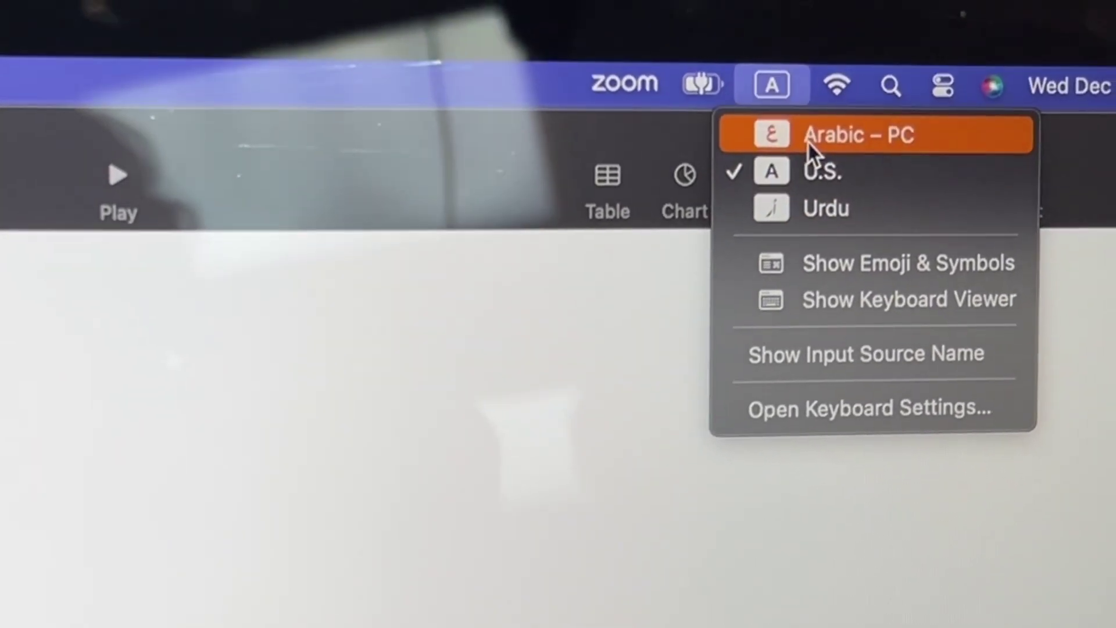
{"action": "type", "text": "Saad"}
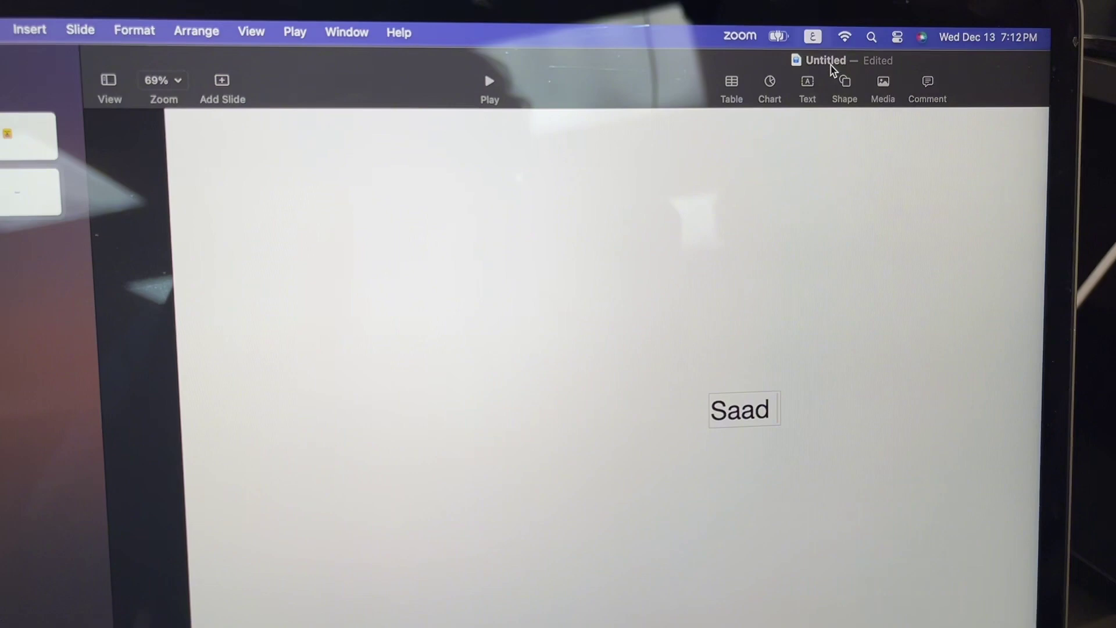
{"action": "type", "text": "اتان"}
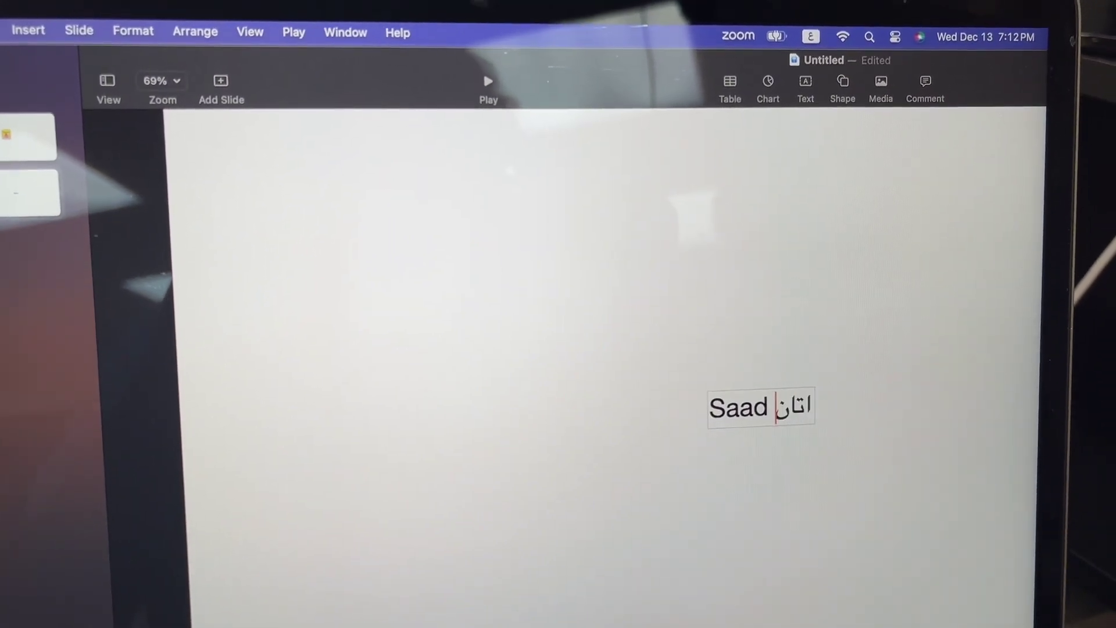
{"action": "type", "text": "ات"}
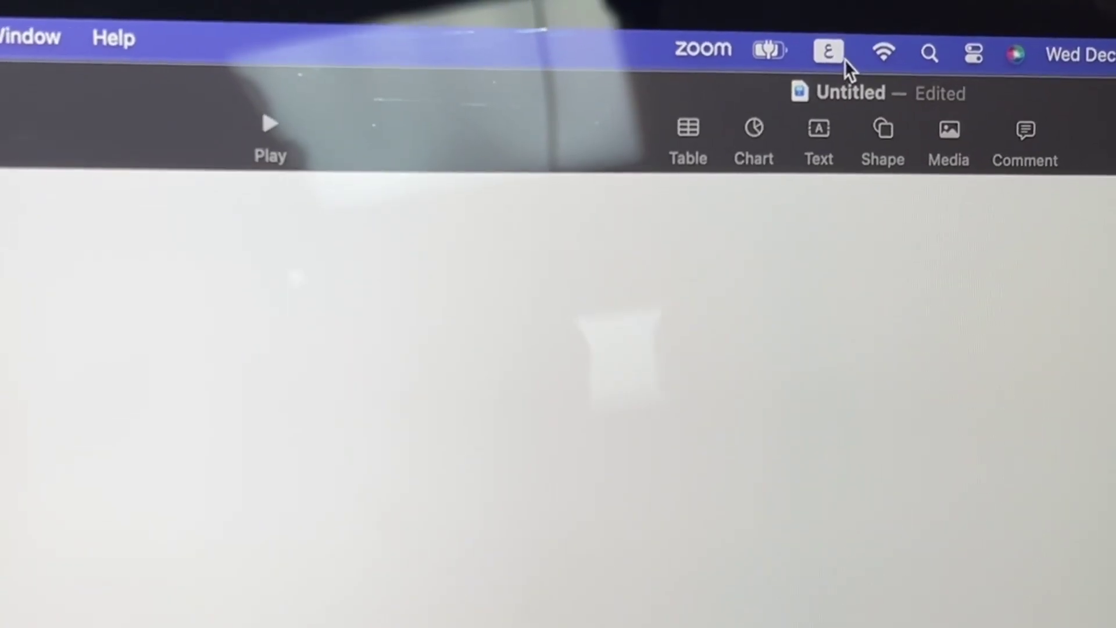
{"action": "left_click", "coordinate": [828, 50]}
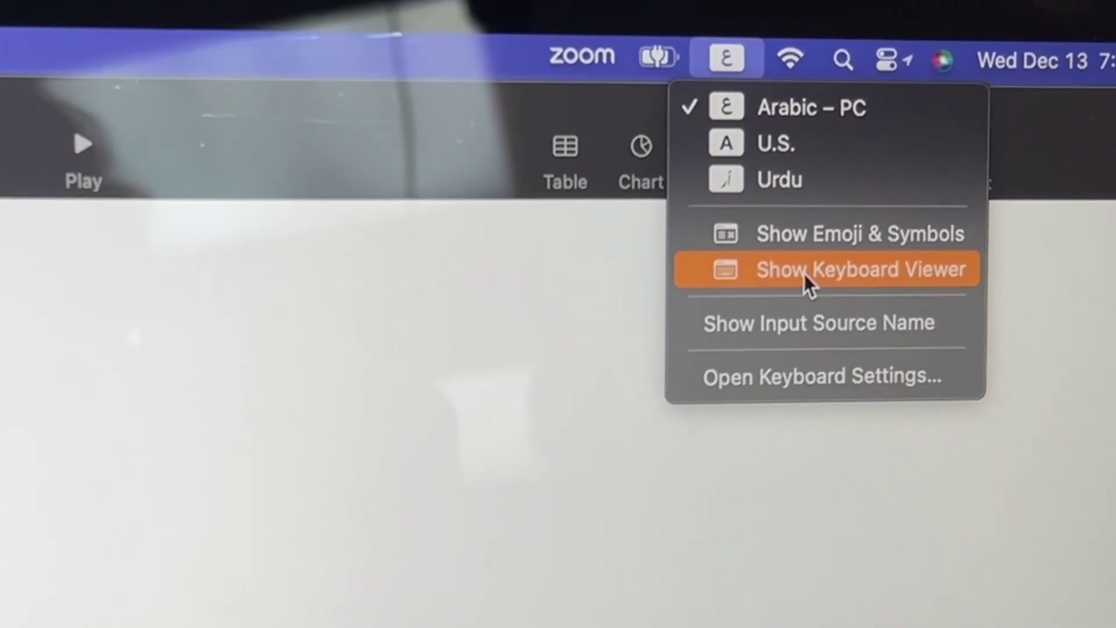
{"action": "left_click", "coordinate": [867, 214]}
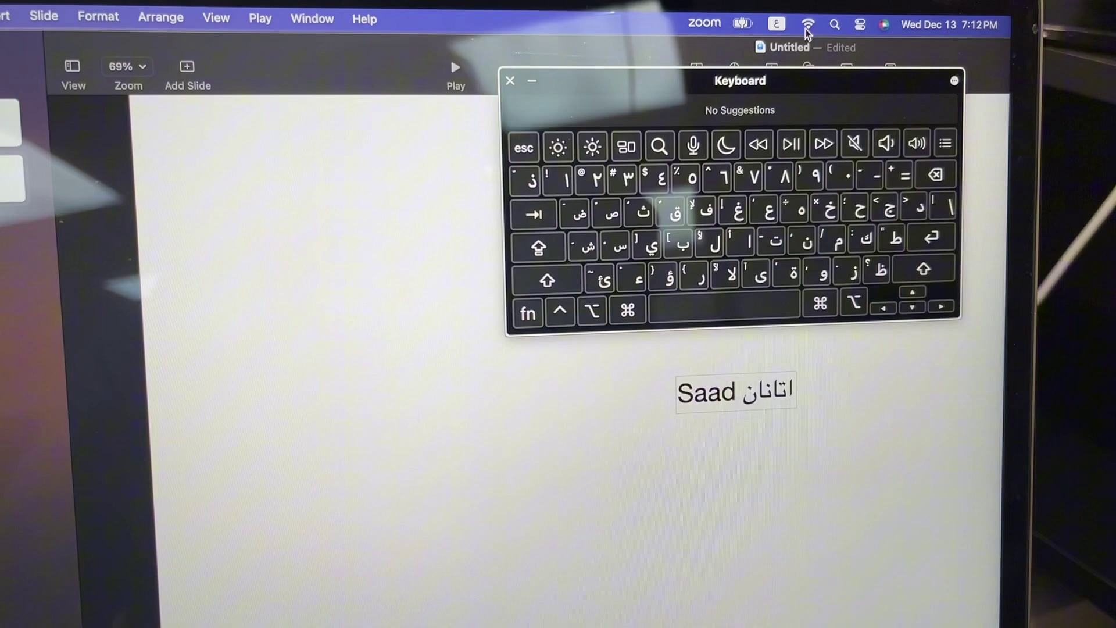
{"action": "left_click_drag", "start_coordinate": [794, 77], "coordinate": [796, 176]}
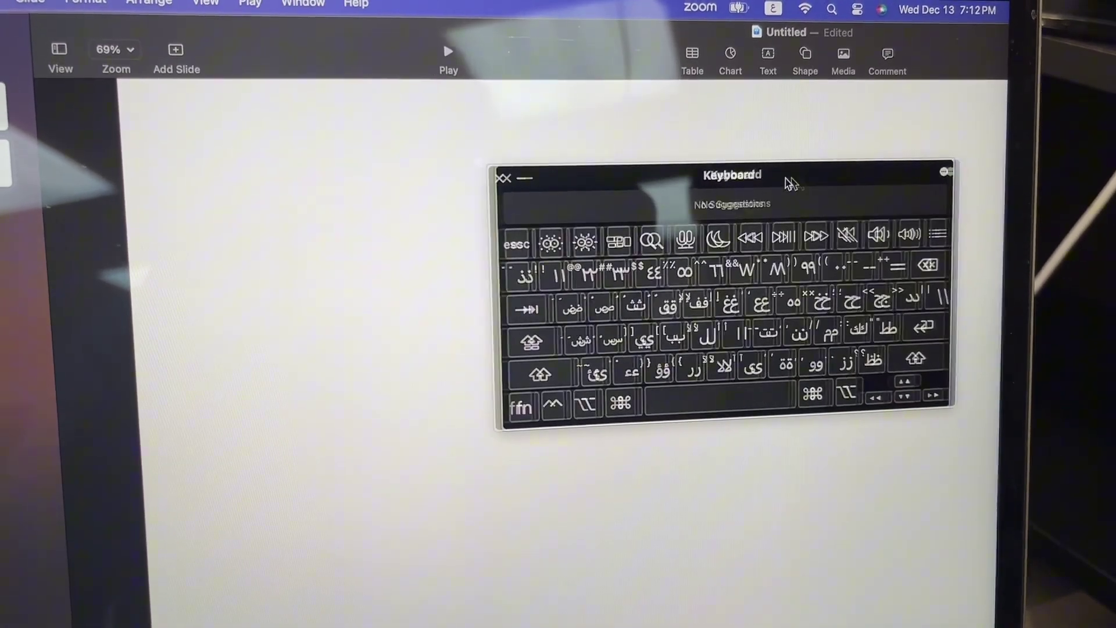
{"action": "mouse_move", "coordinate": [794, 176]}
{"action": "left_mouse_down"}
{"action": "mouse_move", "coordinate": [611, 166]}
{"action": "mouse_move", "coordinate": [476, 293]}
{"action": "left_mouse_up"}
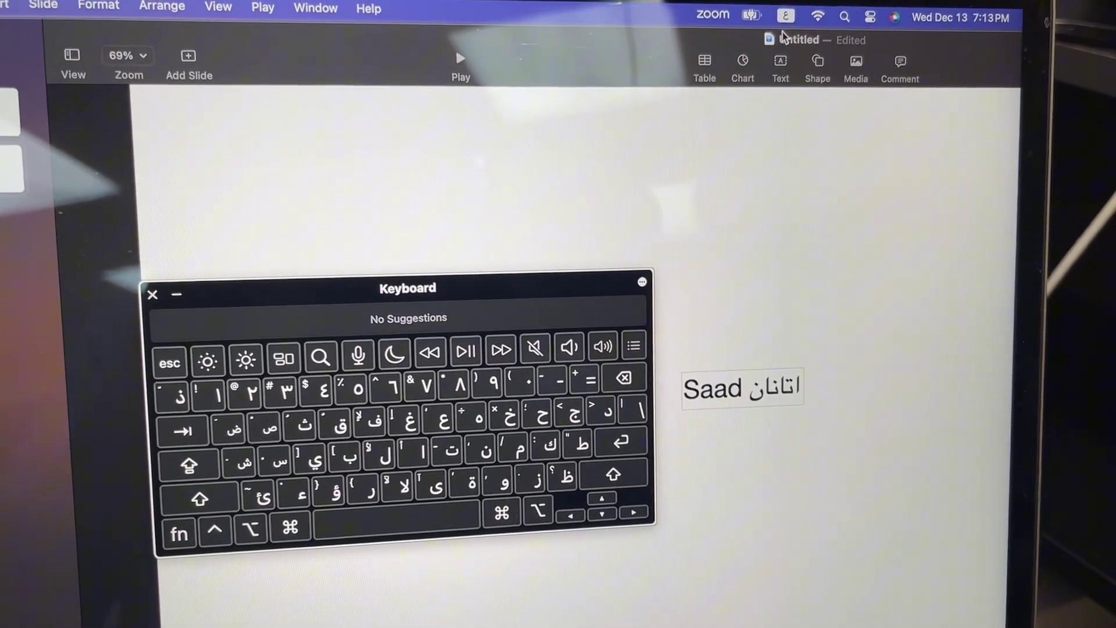
{"action": "left_click", "coordinate": [786, 15]}
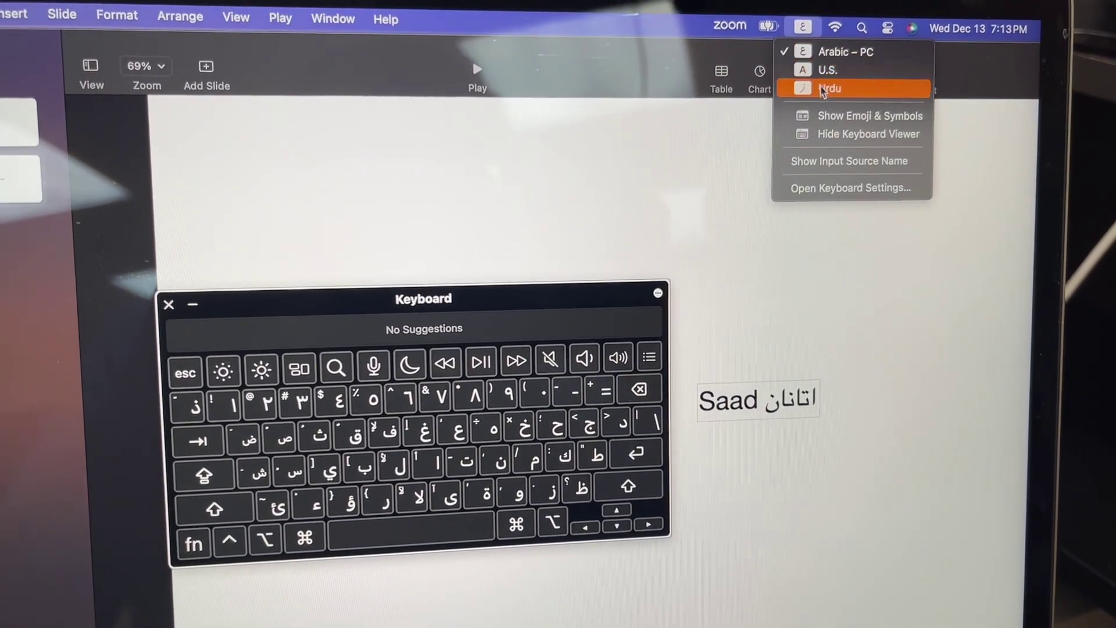
{"action": "left_click", "coordinate": [830, 89]}
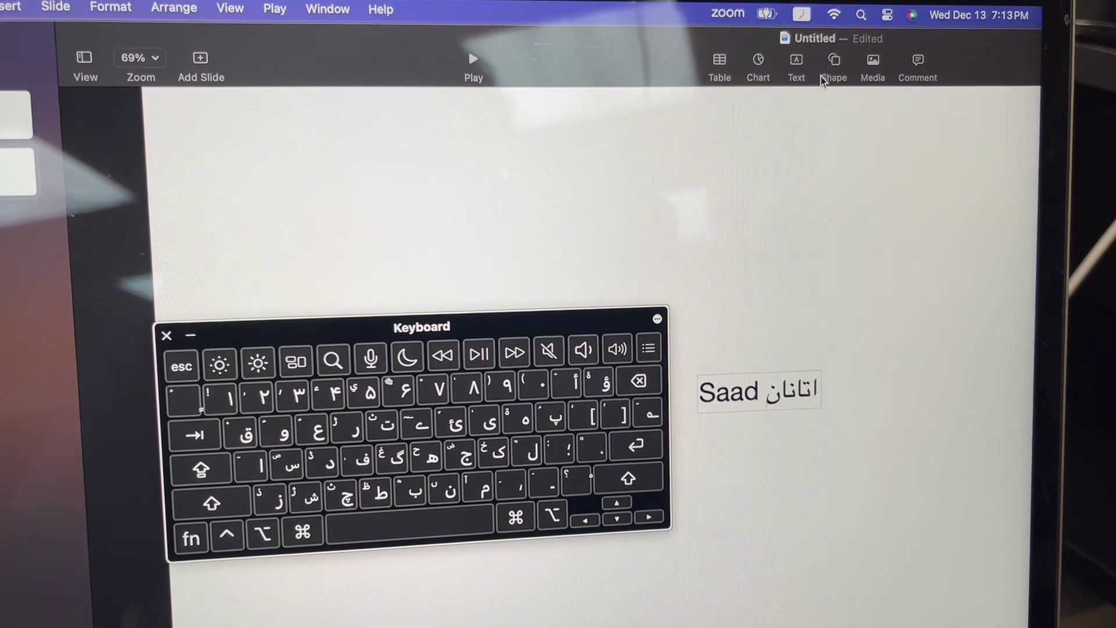
{"action": "left_click", "coordinate": [812, 20]}
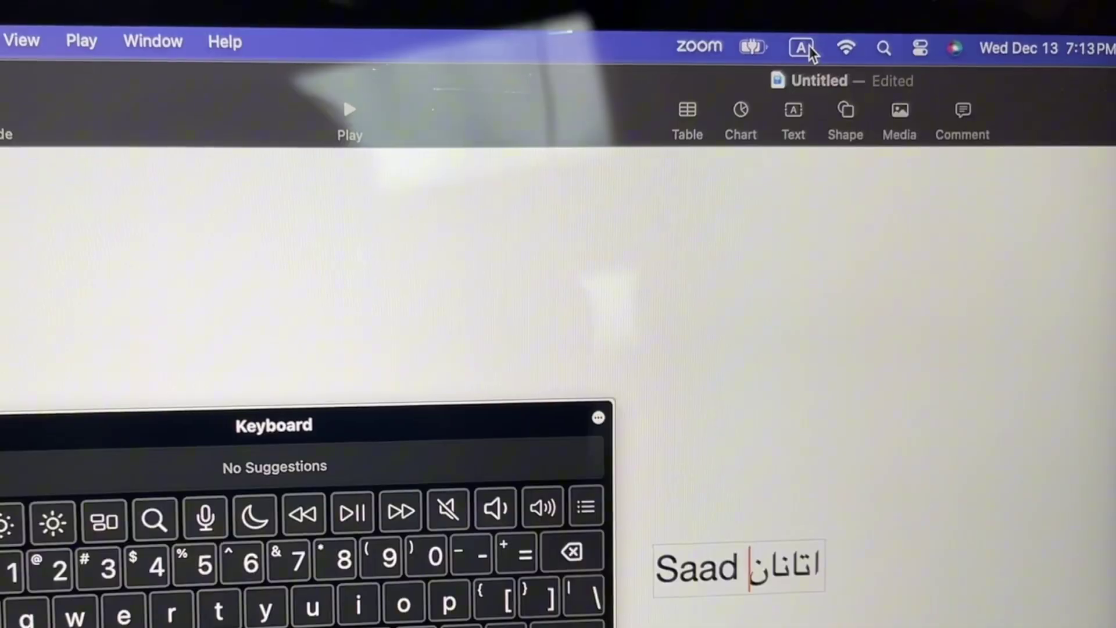
{"action": "left_click", "coordinate": [856, 26]}
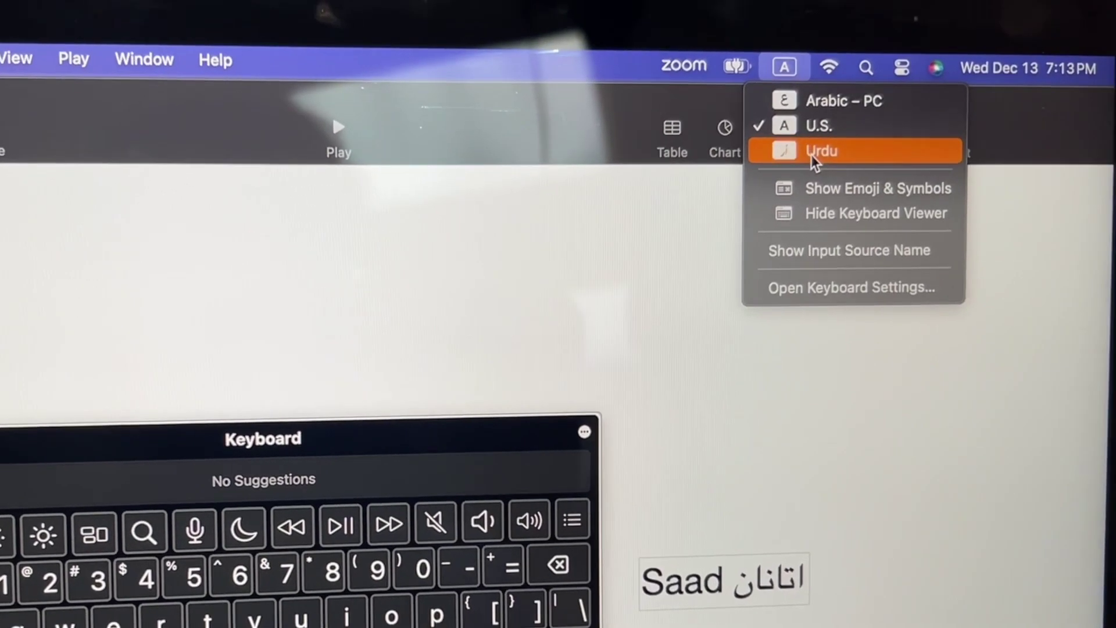
{"action": "left_click", "coordinate": [824, 143]}
{"action": "left_click", "coordinate": [789, 74]}
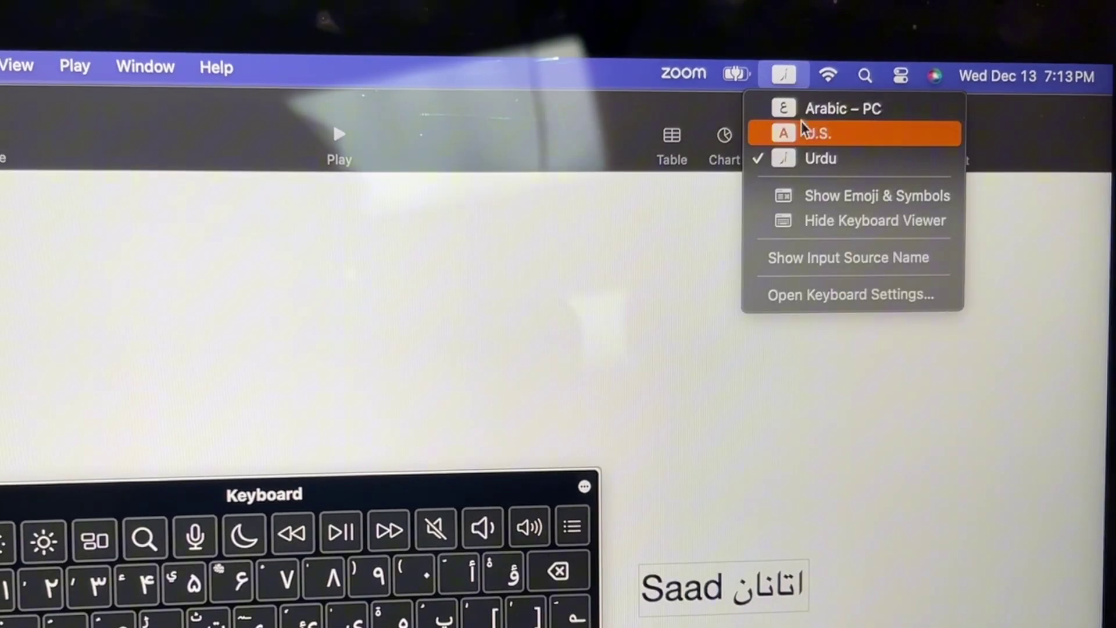
{"action": "left_click", "coordinate": [803, 110]}
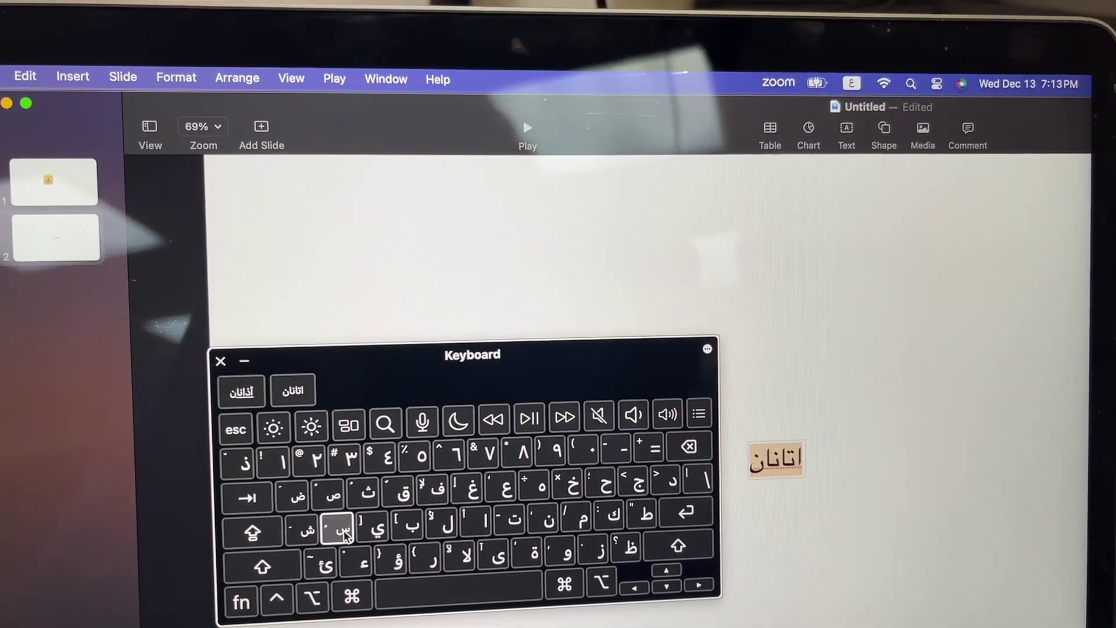
Step: Enter سعد using the Keyboard Viewer keys س, ع and د
{"action": "left_click", "coordinate": [369, 514]}
{"action": "left_click", "coordinate": [500, 474]}
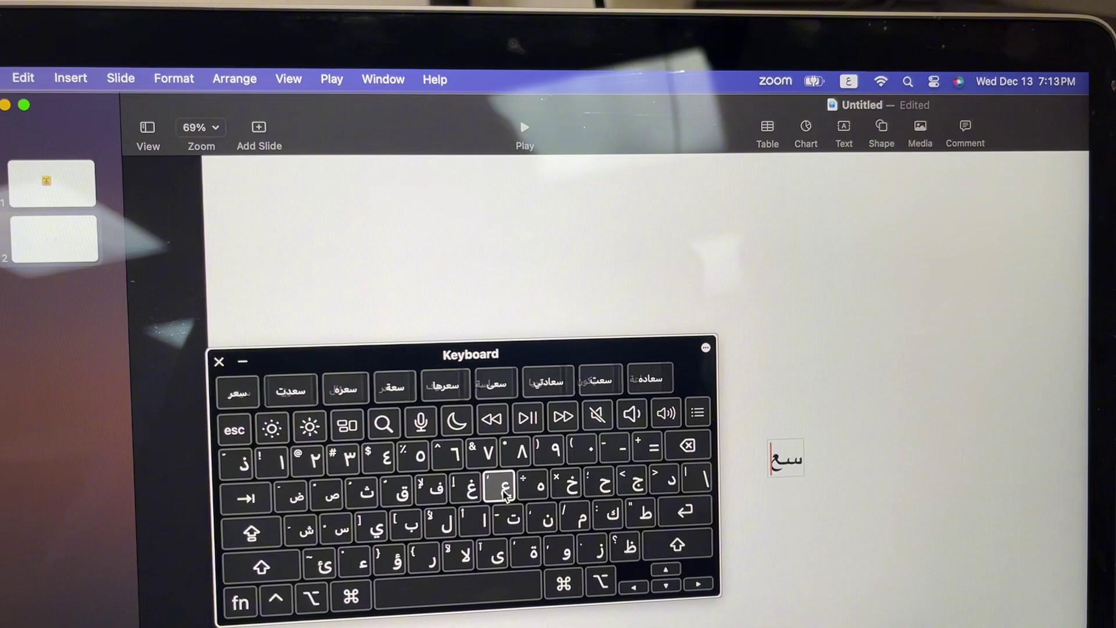
{"action": "left_click", "coordinate": [672, 480]}
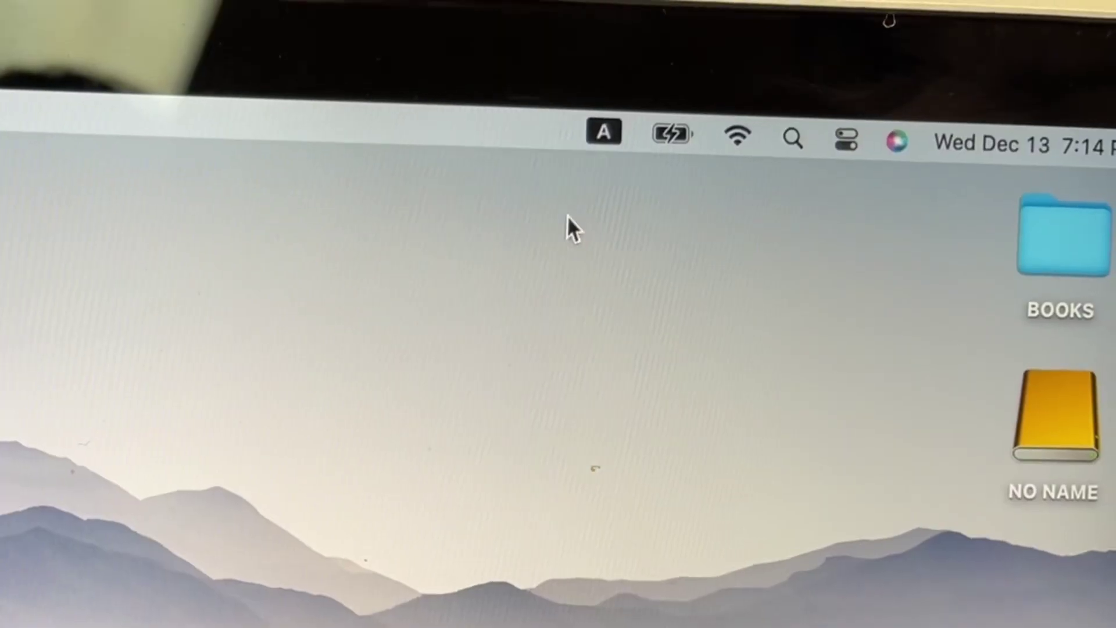
Step: Check the input sources list, then search Spotlight for 'acces' and open Accessibility
{"action": "left_click", "coordinate": [598, 116]}
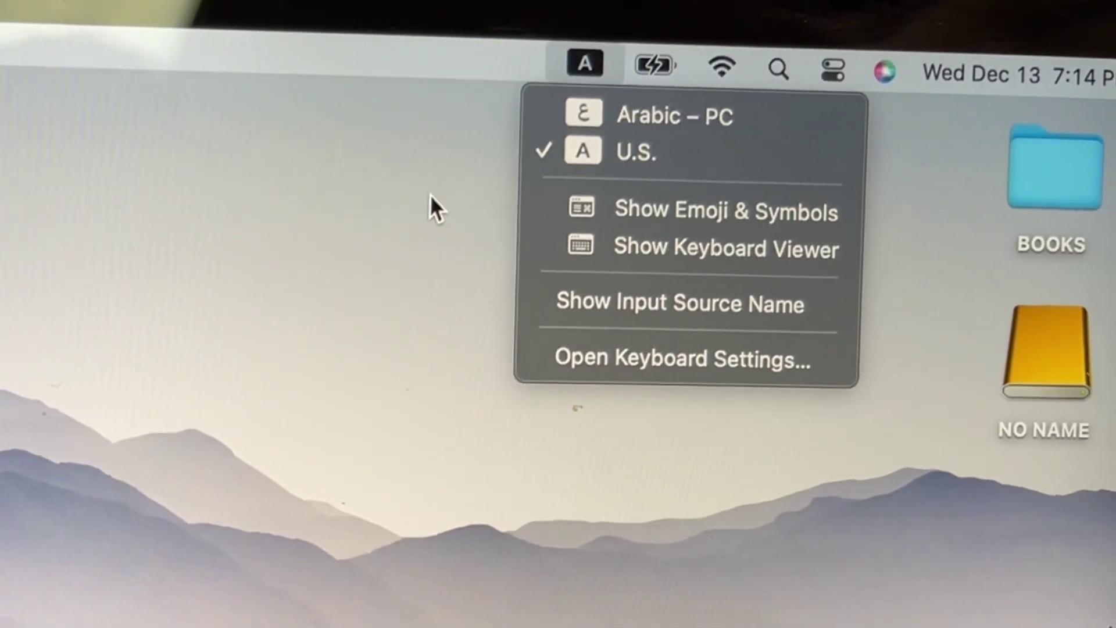
{"action": "left_click", "coordinate": [437, 201]}
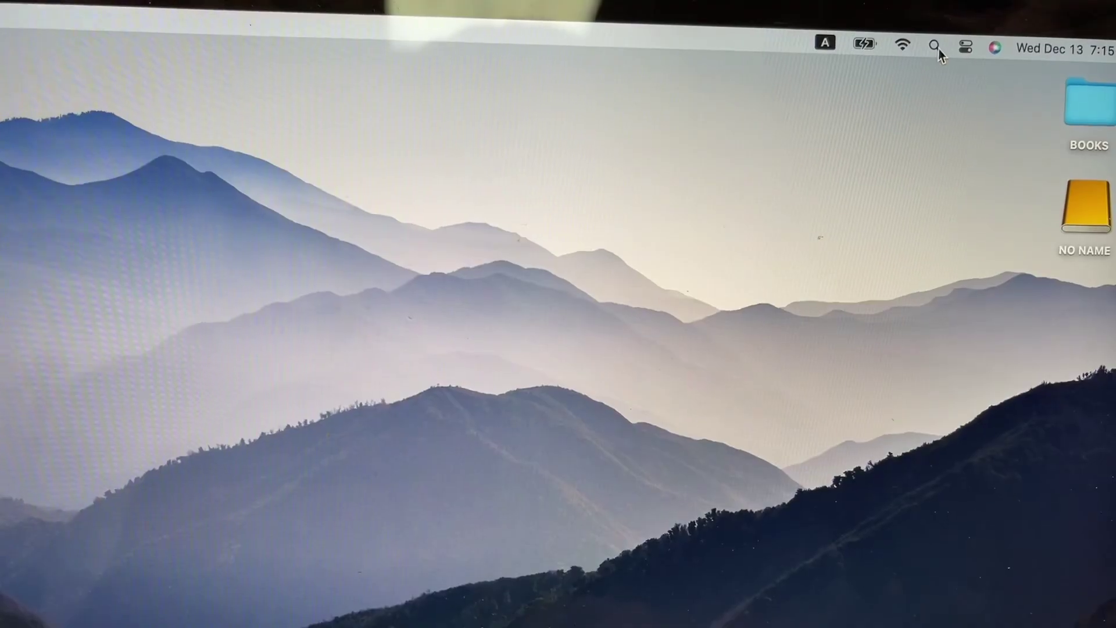
{"action": "left_click", "coordinate": [936, 46]}
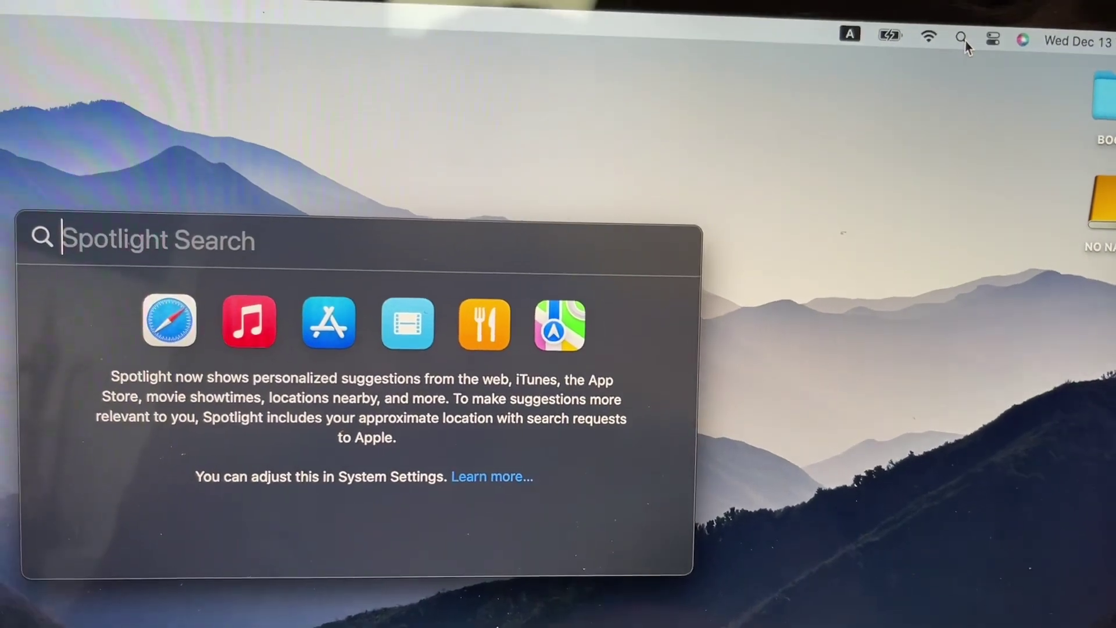
{"action": "type", "text": "acc"}
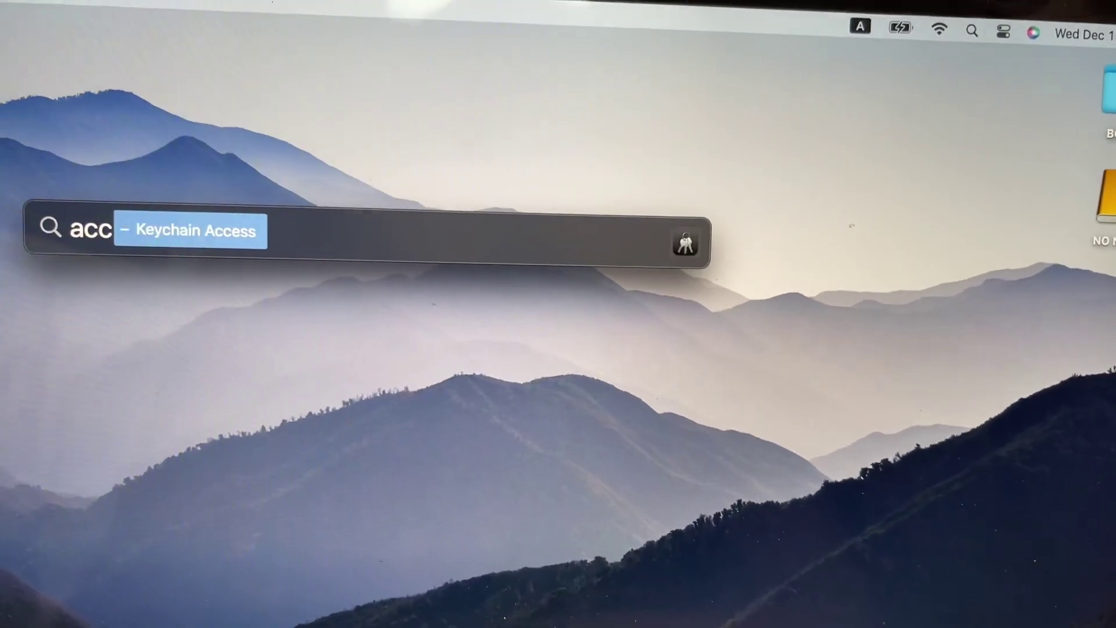
{"action": "type", "text": "es"}
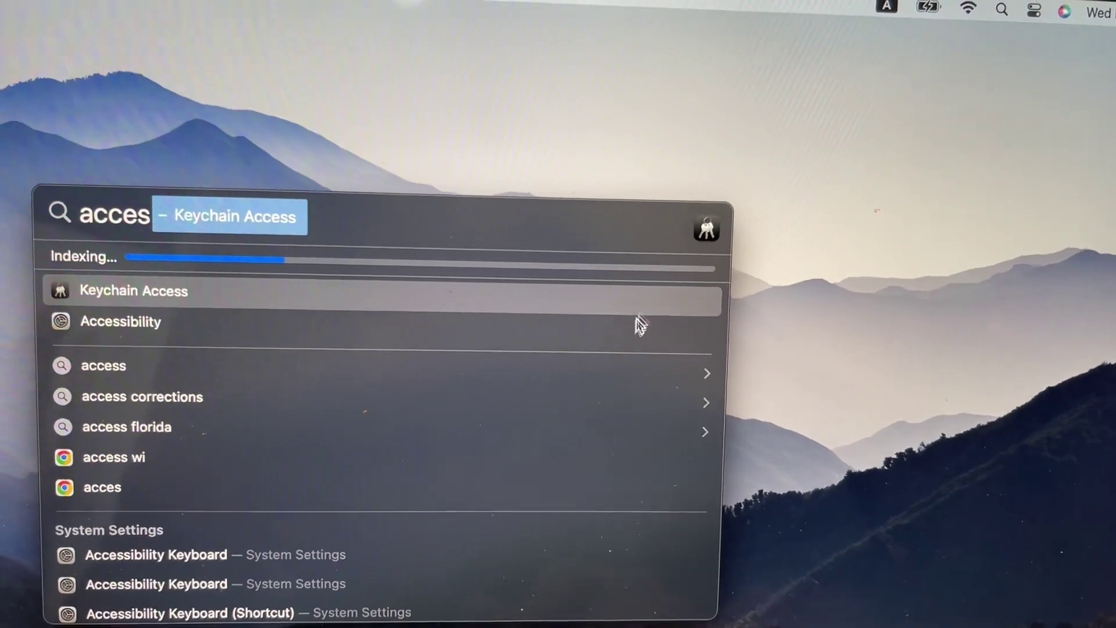
{"action": "left_click", "coordinate": [620, 335]}
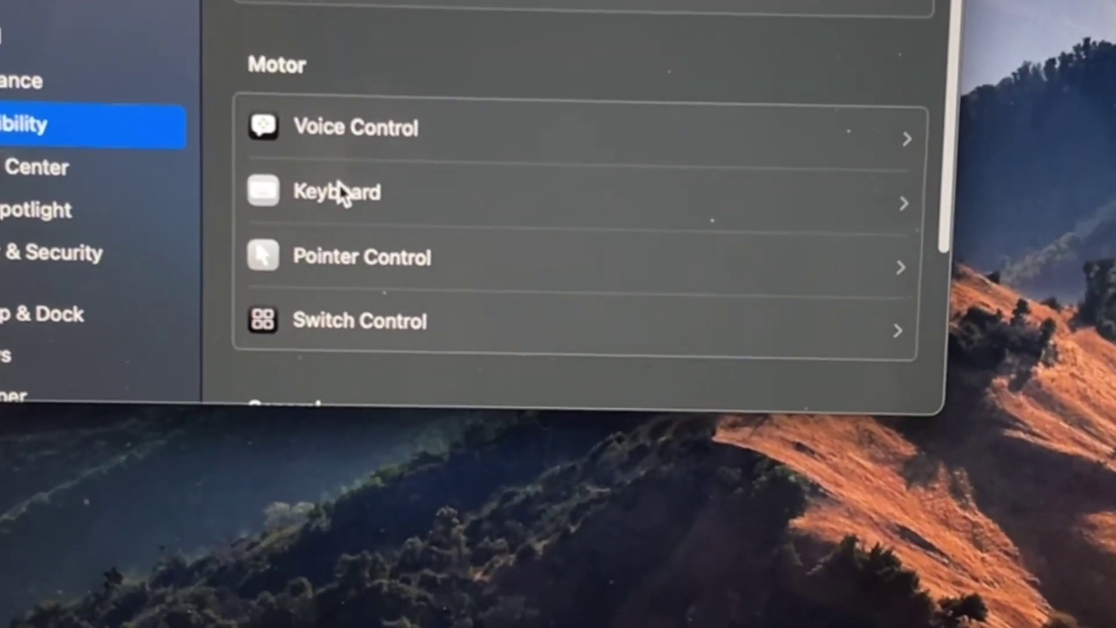
Step: Turn the Accessibility Keyboard on under Motor › Keyboard, then off again
{"action": "left_click", "coordinate": [367, 272]}
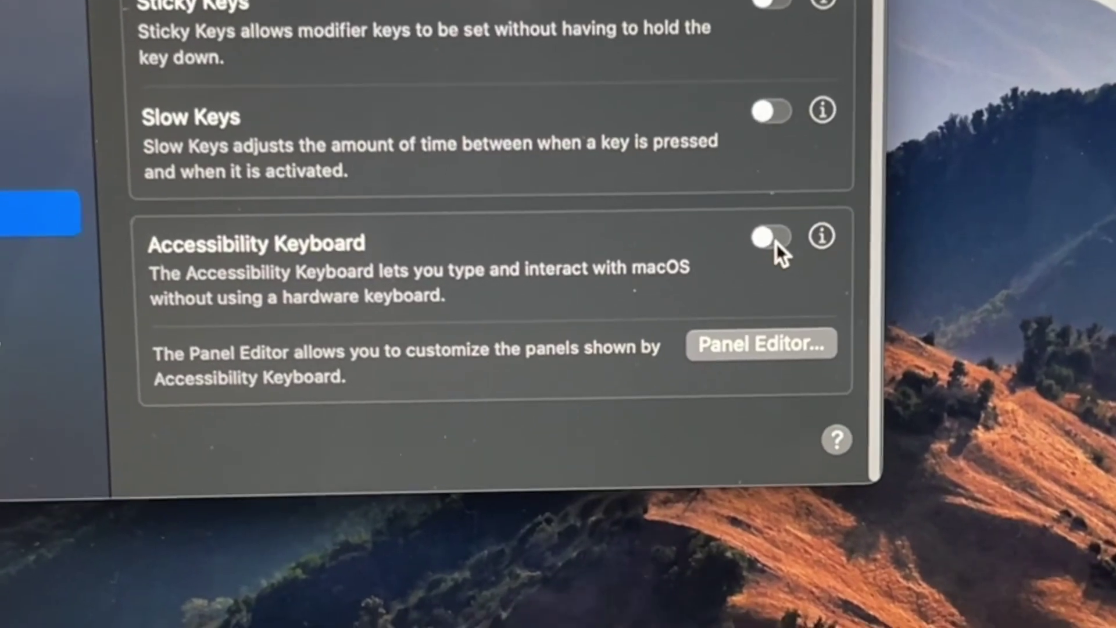
{"action": "left_click", "coordinate": [765, 250]}
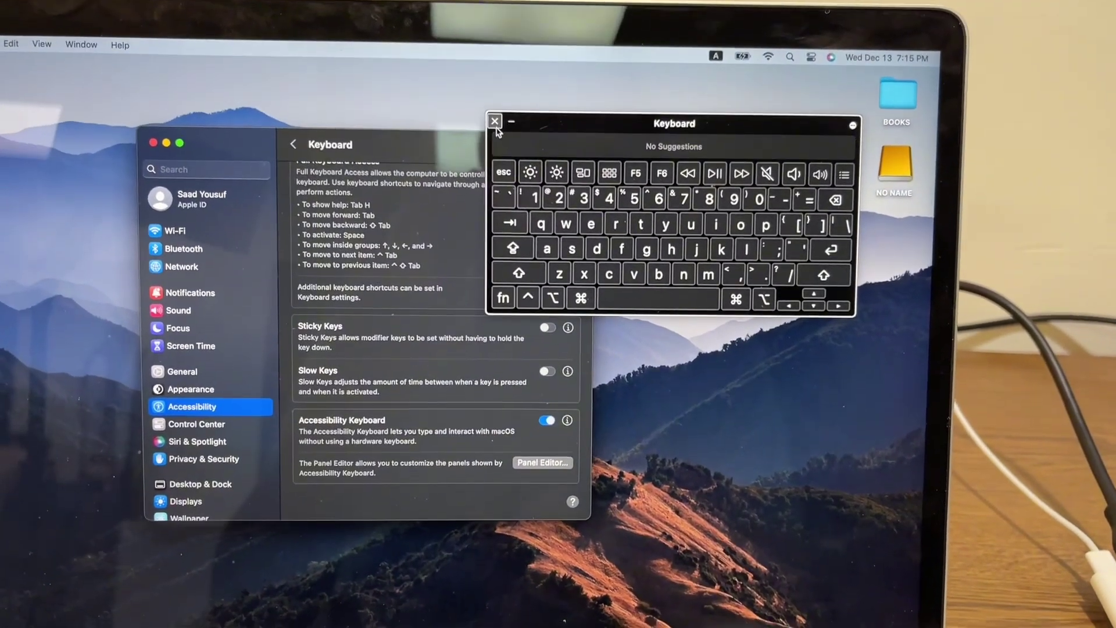
{"action": "left_click", "coordinate": [494, 122]}
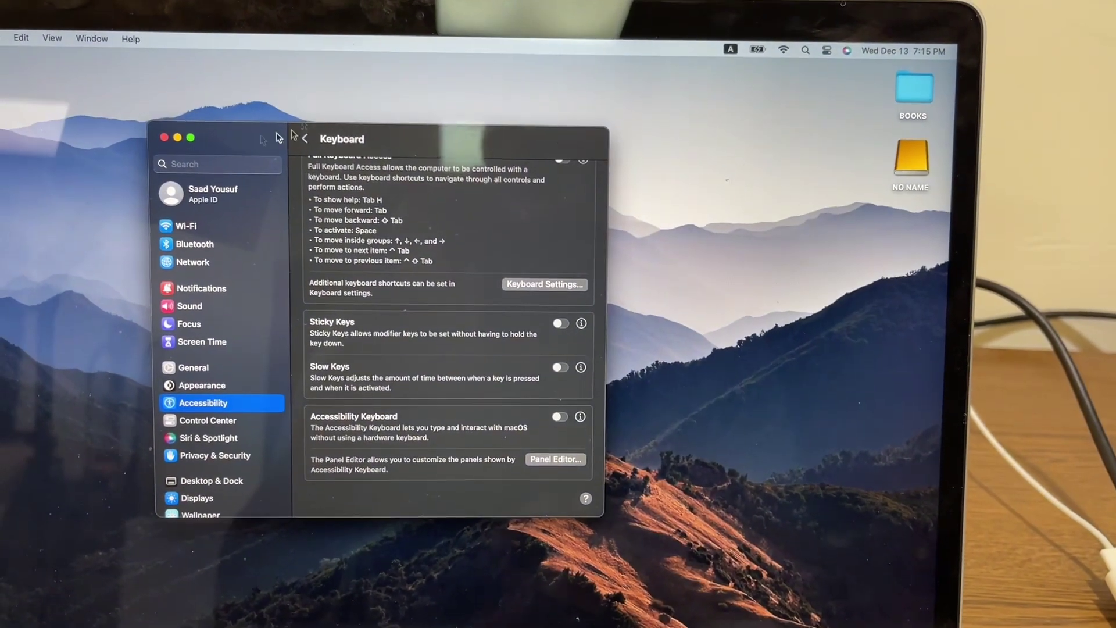
Step: Close System Settings, then switch the Keyboard Viewer from Arabic – PC back to U.S
{"action": "left_click", "coordinate": [177, 128]}
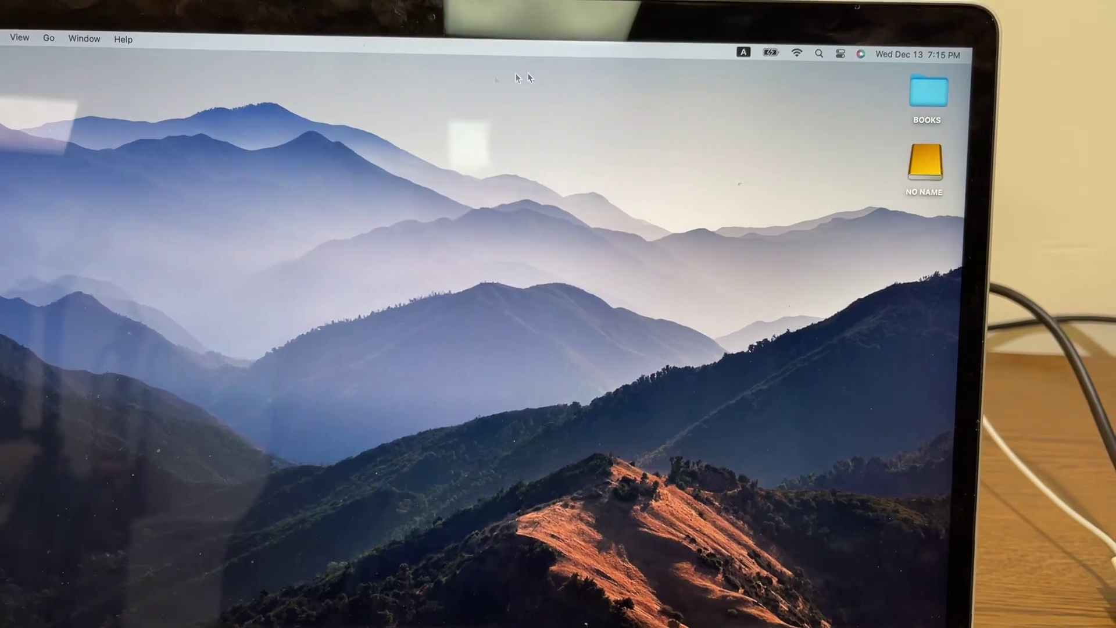
{"action": "left_click", "coordinate": [755, 42]}
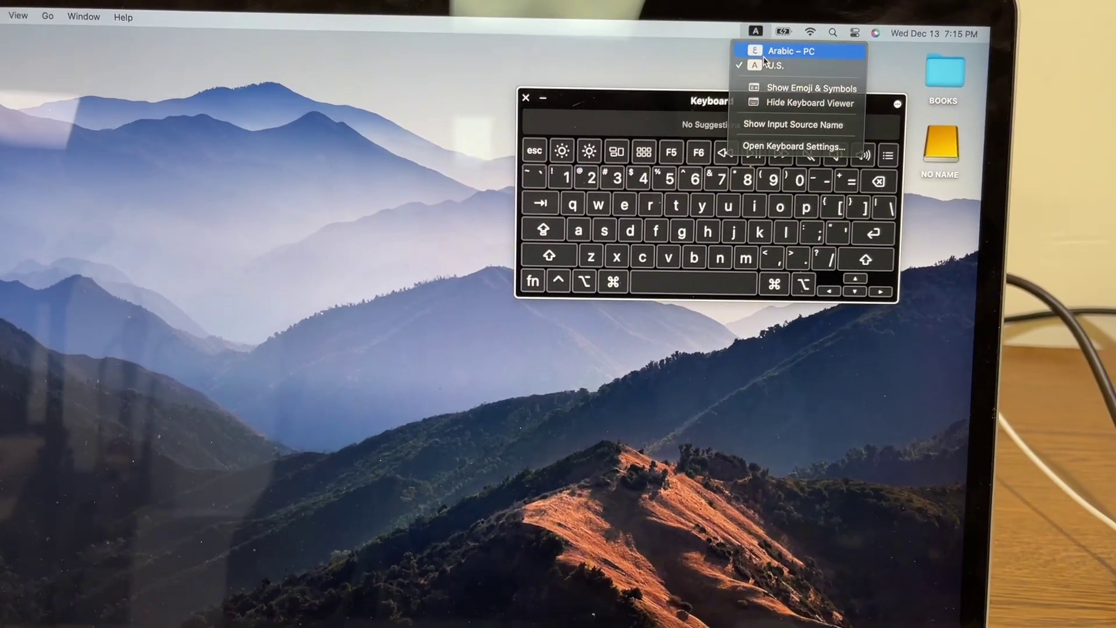
{"action": "left_click", "coordinate": [791, 51]}
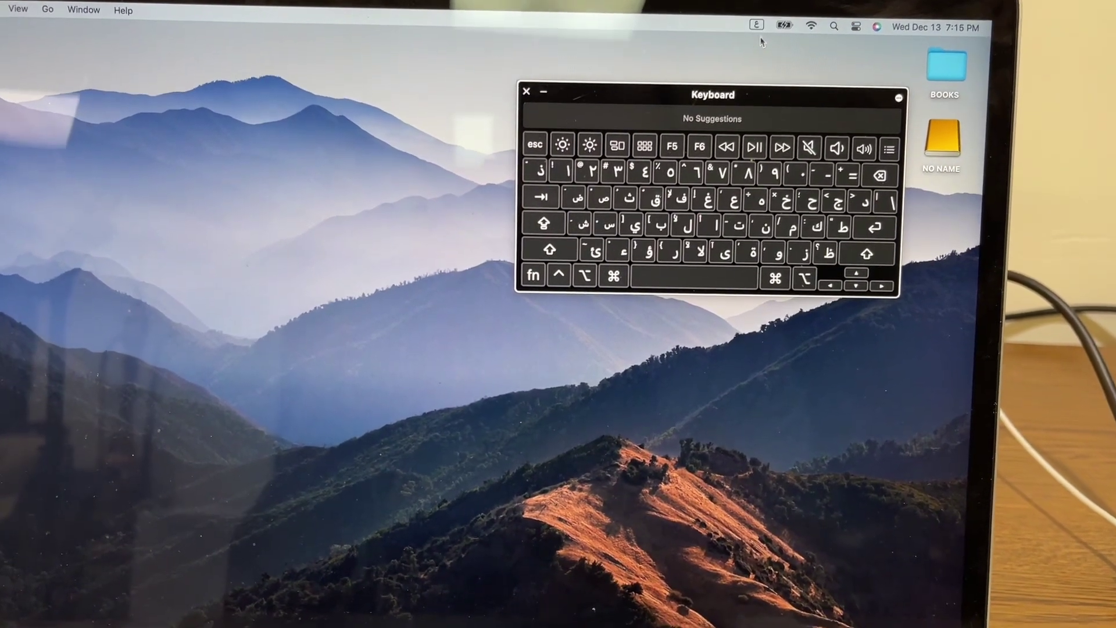
{"action": "left_click", "coordinate": [755, 32]}
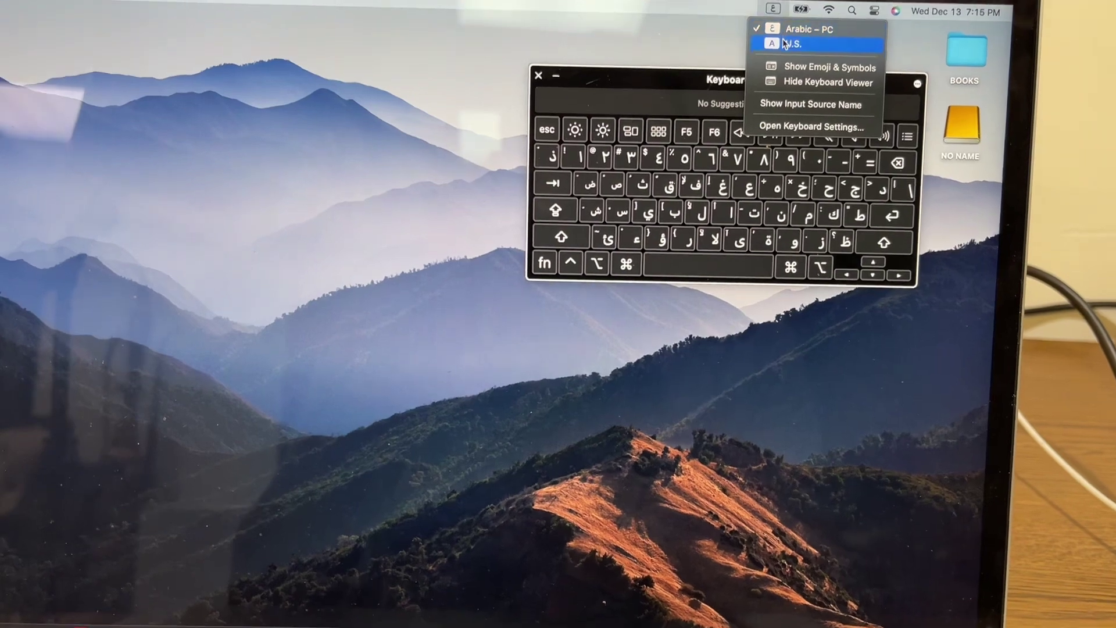
{"action": "left_click", "coordinate": [784, 48]}
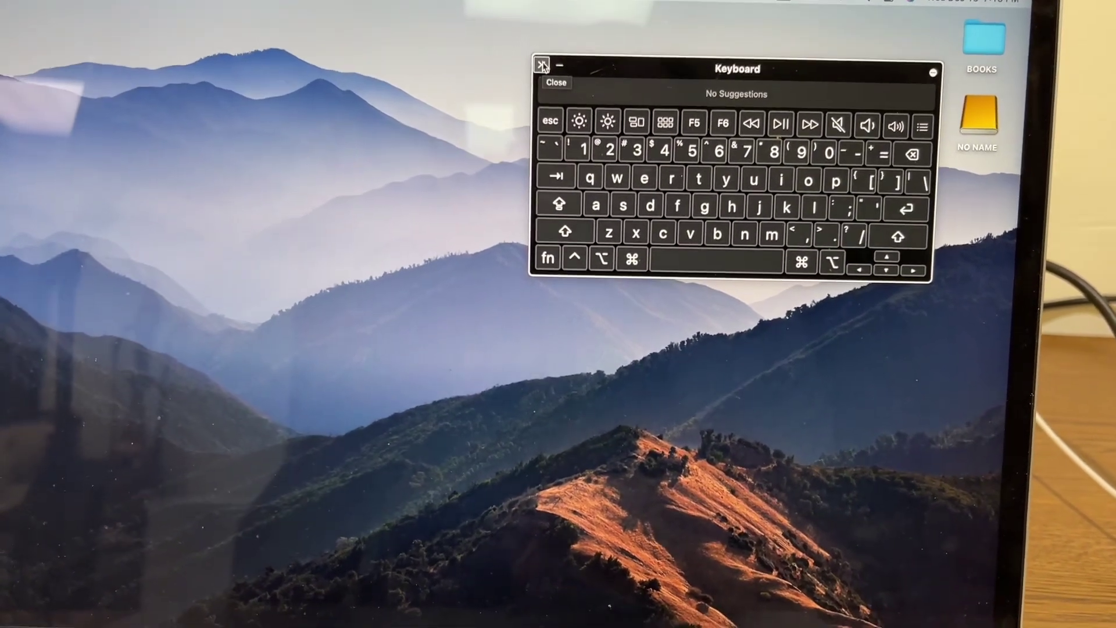